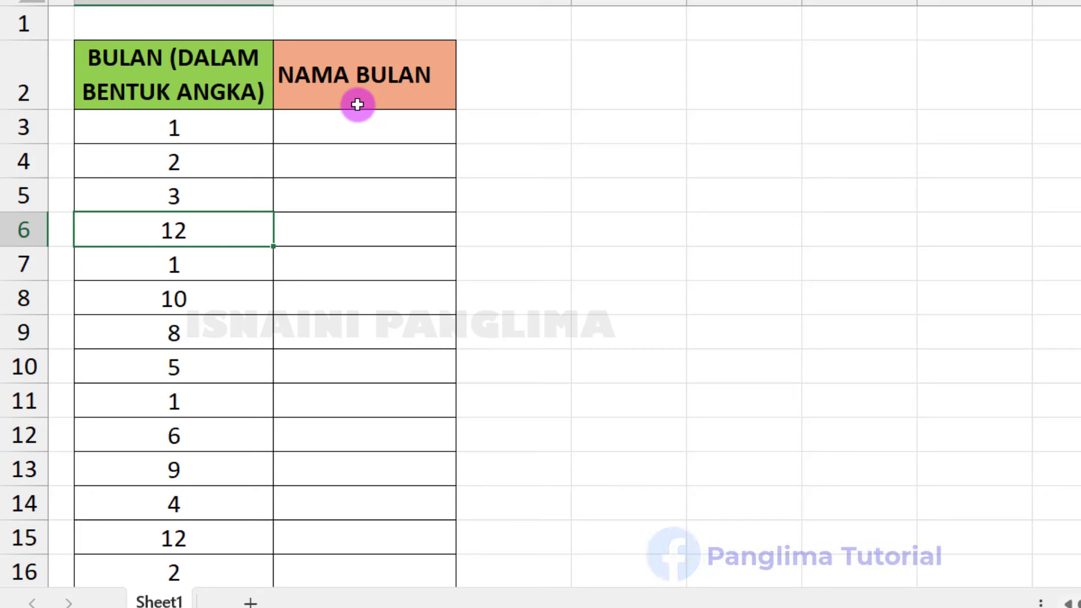
- Review the month numbers in column B and the empty NAMA BULAN cells beside them
click(342, 134)
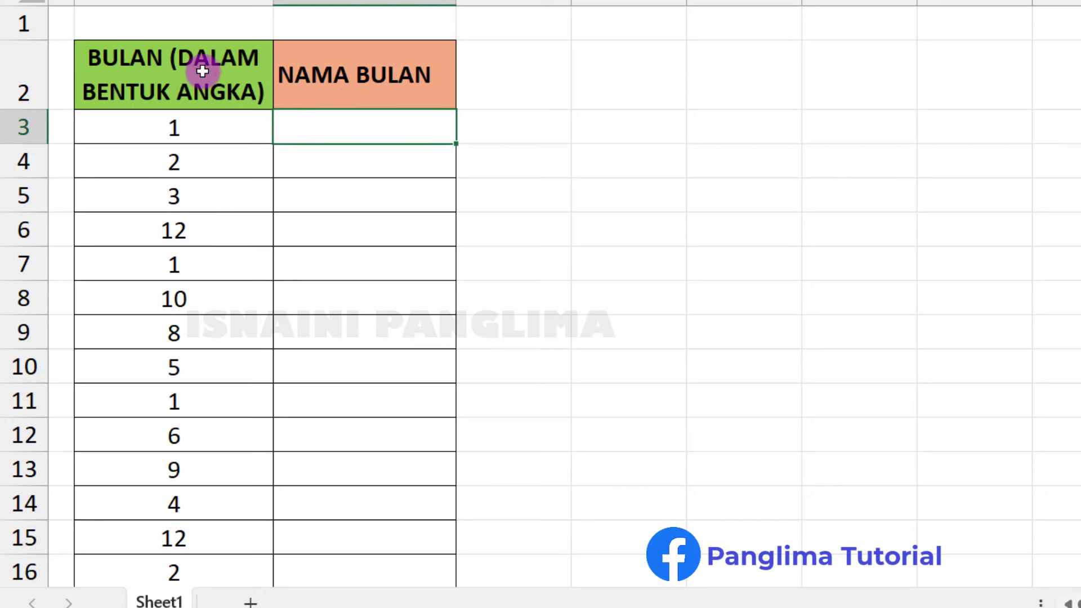
click(168, 79)
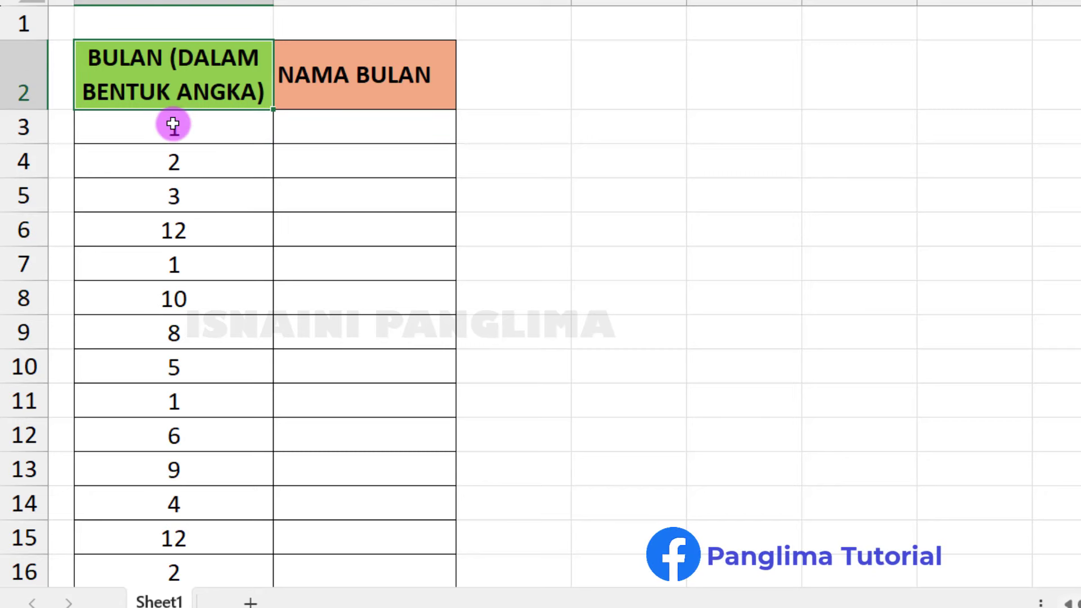
click(191, 123)
click(195, 164)
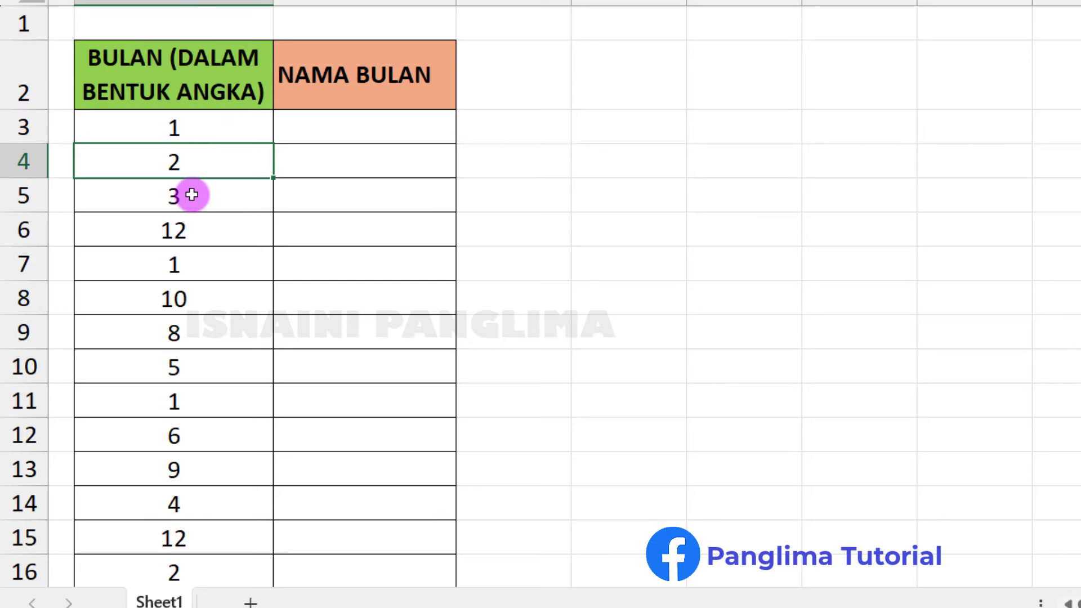
click(192, 194)
click(349, 119)
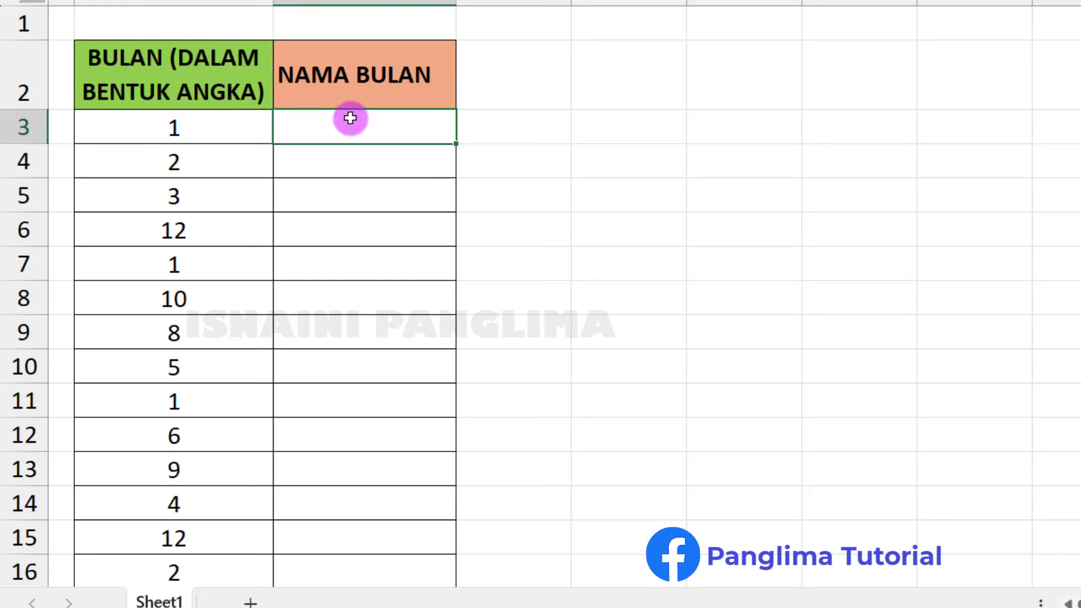
click(353, 177)
scroll(199, 331, down, 3)
scroll(203, 343, down, 3)
scroll(205, 394, down, 5)
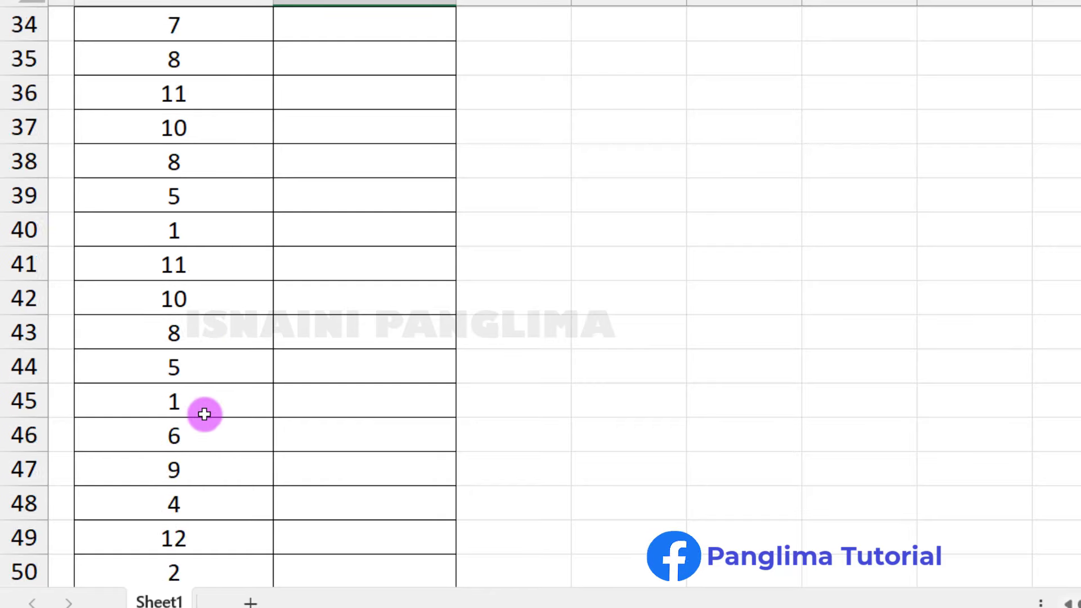
scroll(205, 413, down, 5)
scroll(207, 434, down, 5)
scroll(207, 434, down, 4)
scroll(207, 436, down, 5)
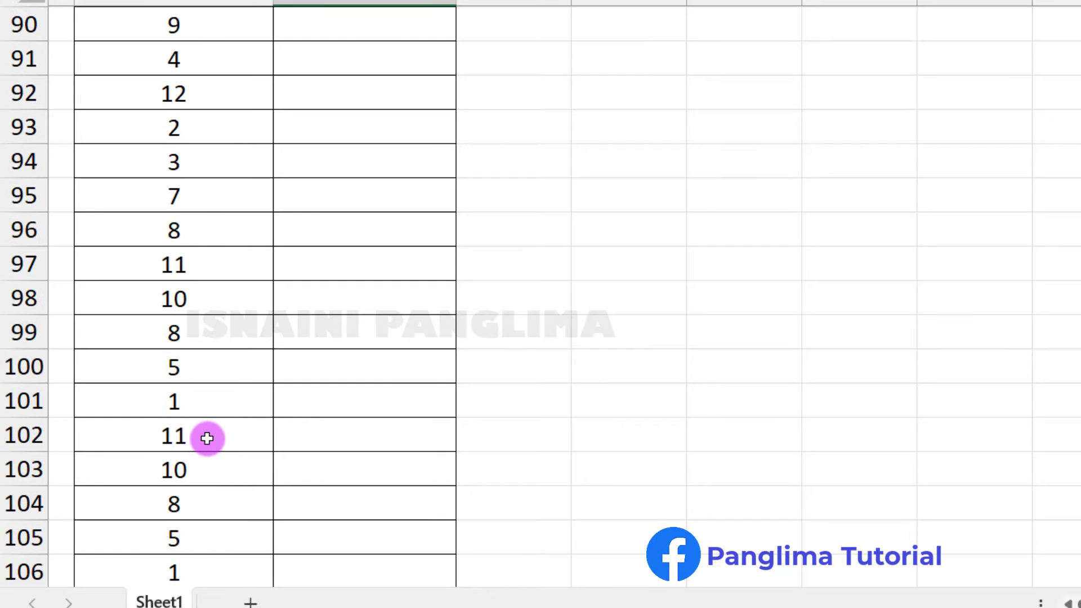
scroll(207, 436, down, 4)
scroll(208, 437, down, 5)
scroll(207, 436, up, 1)
scroll(209, 430, up, 3)
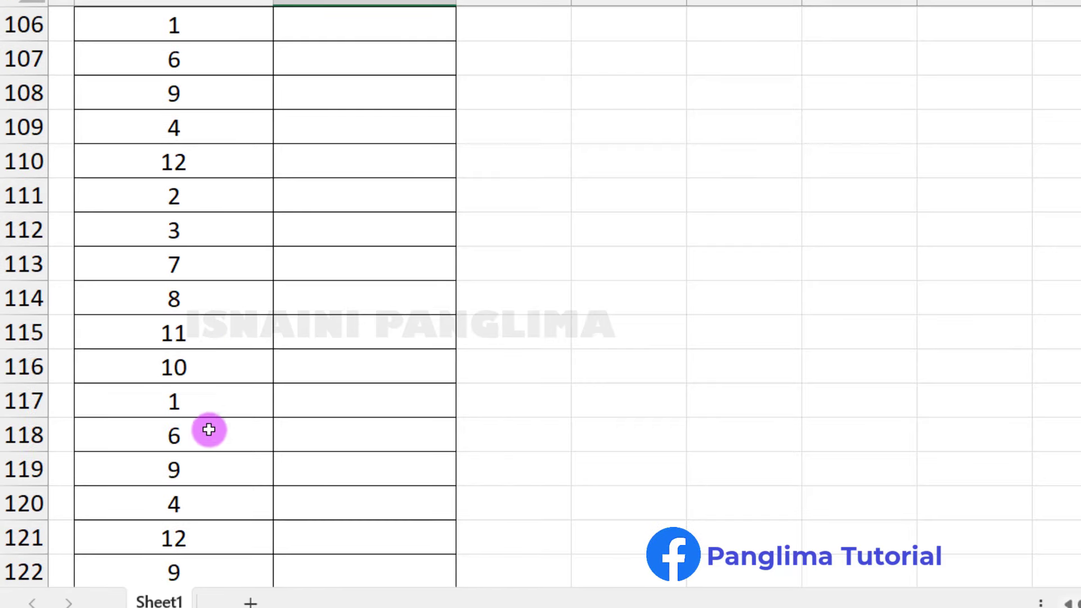
scroll(209, 430, up, 5)
scroll(210, 417, up, 8)
scroll(210, 417, up, 5)
scroll(212, 415, up, 7)
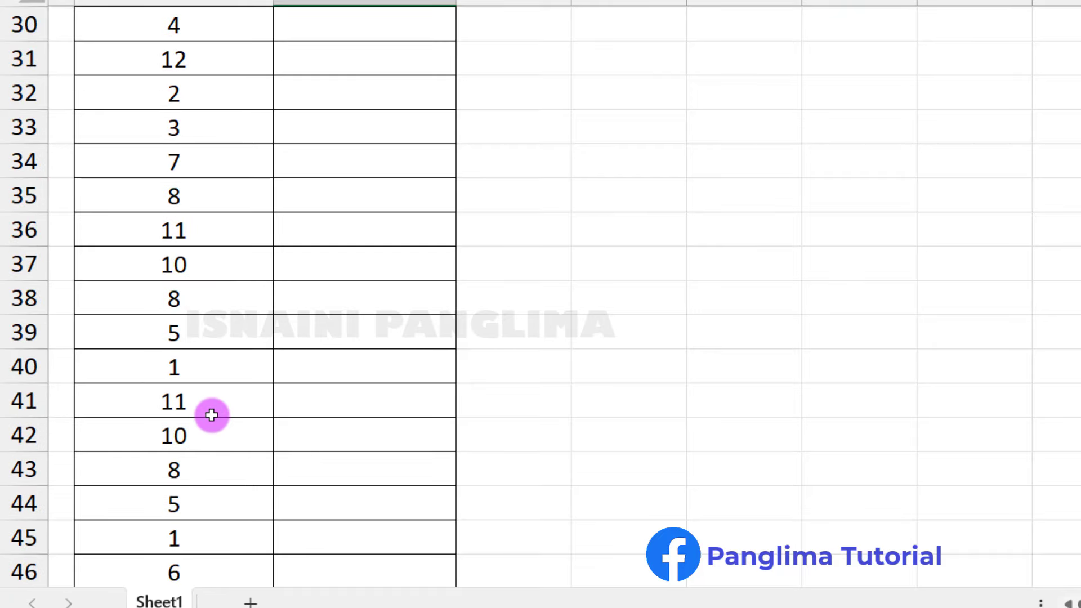
scroll(212, 415, up, 8)
scroll(214, 415, up, 2)
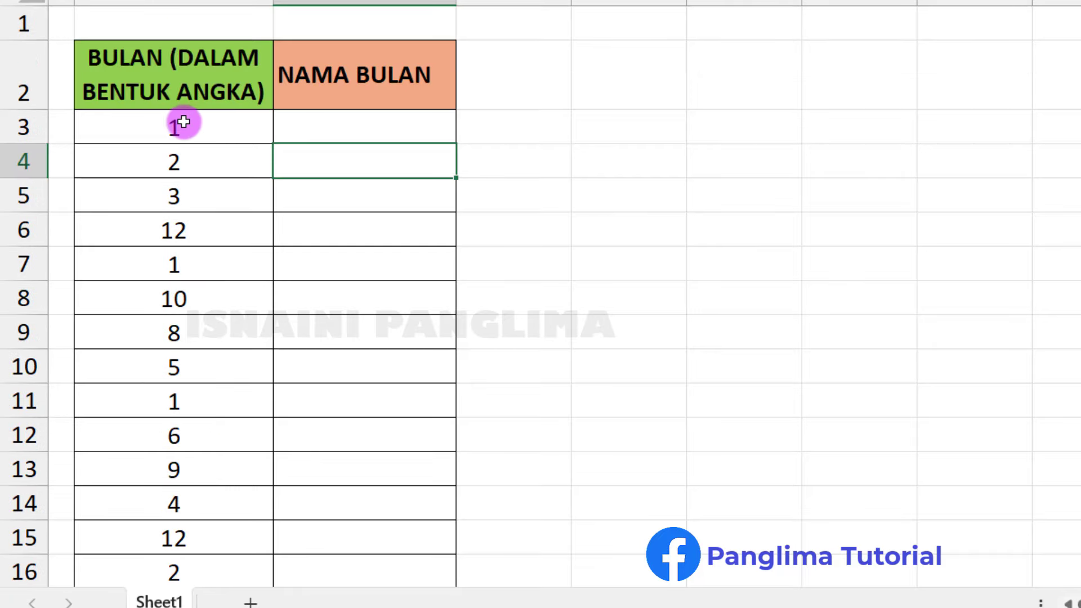
- Cancel the mistaken text typed into B3 so it keeps the month number 1
click(183, 121)
text(JA)
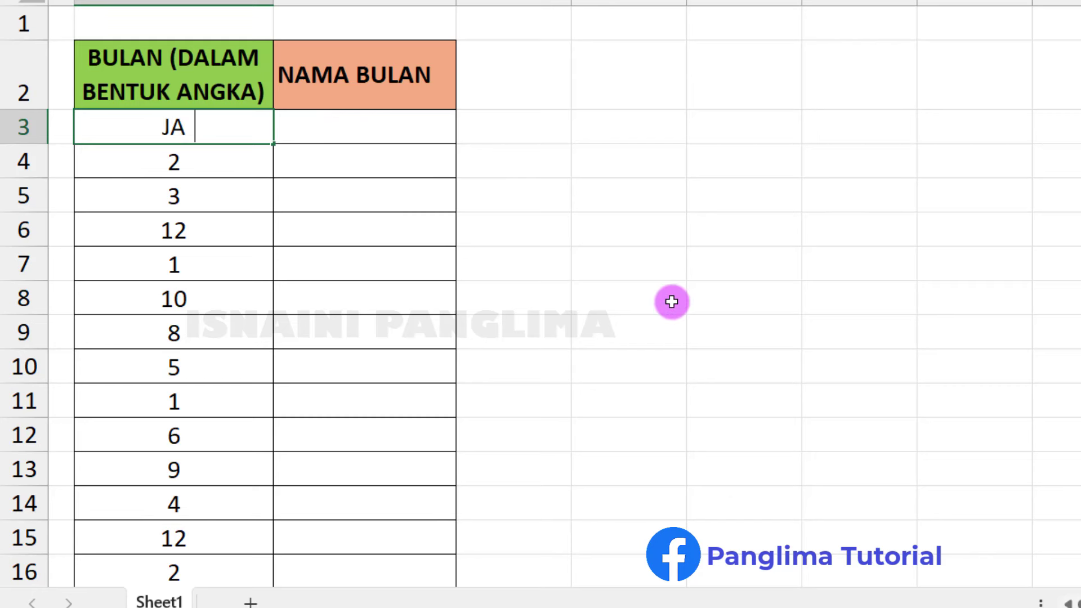
text(NUAR)
key(Escape)
key(Right)
- Enter JANUARI, FEBRUARI, MARET and DESEMBER into cells C3 through C6
key(F2)
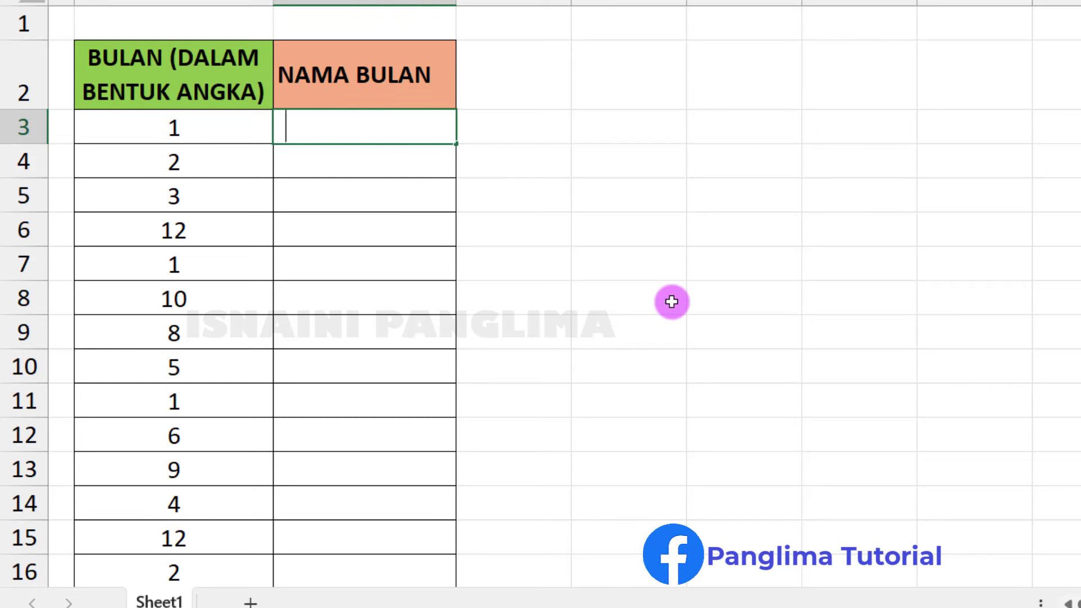
text(JANUARI)
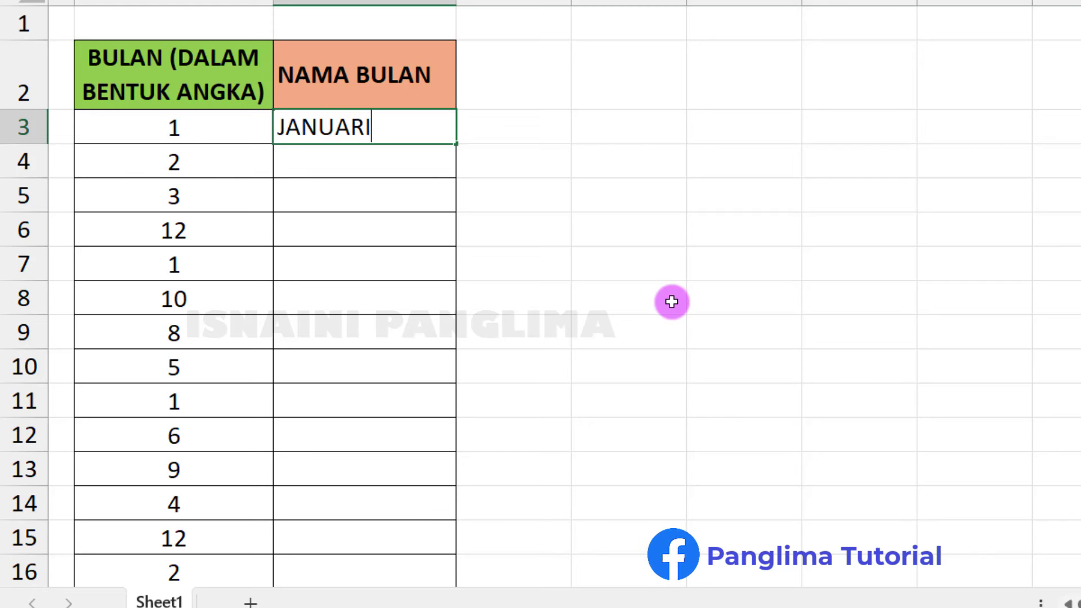
key(Return)
text(FEBRUARI)
key(Return)
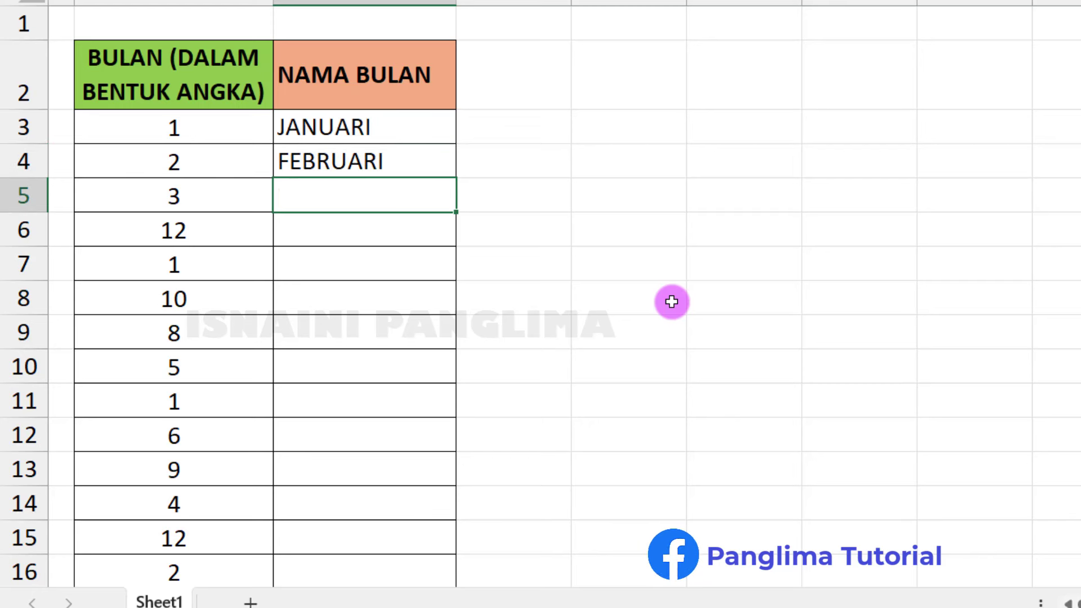
text(MARET)
key(Return)
text(DESEMBE)
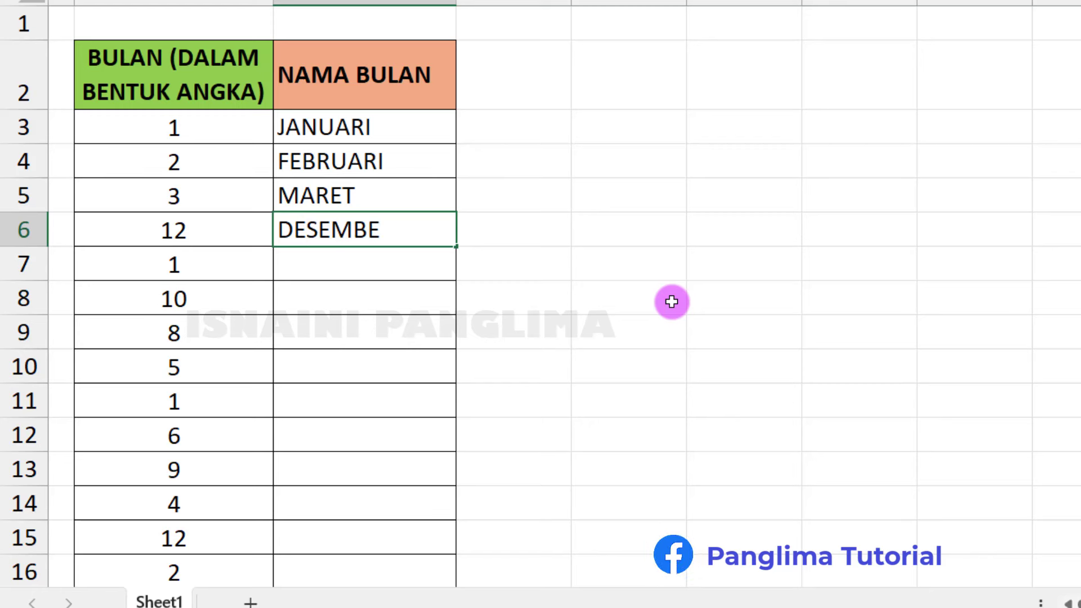
text(R)
key(Return)
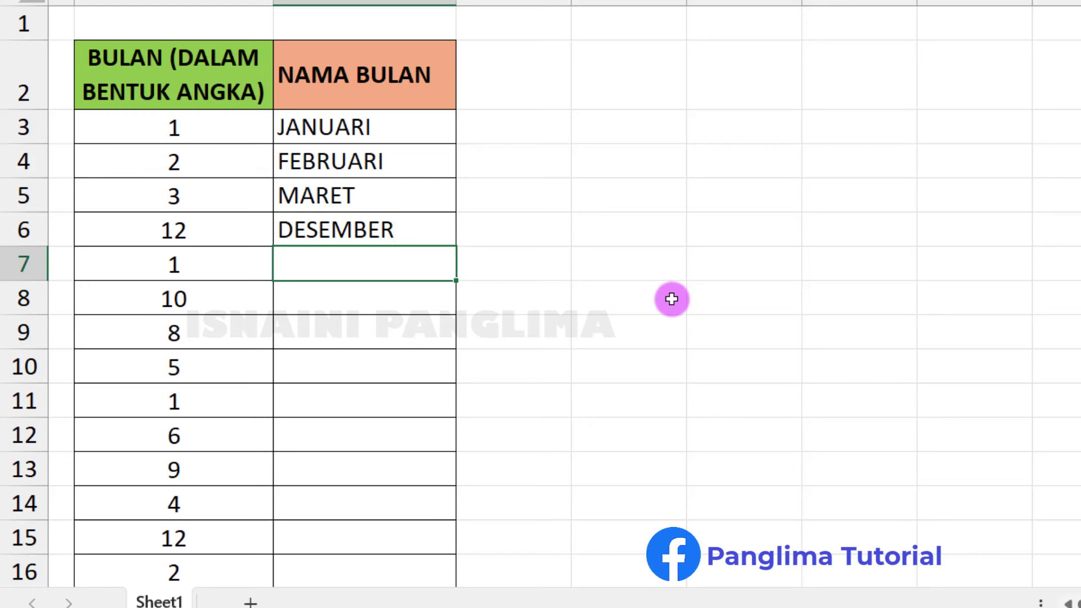
- Change B5's month number from 3 to 10 and select the typed month names in C3:C10
click(210, 195)
text(10)
key(Return)
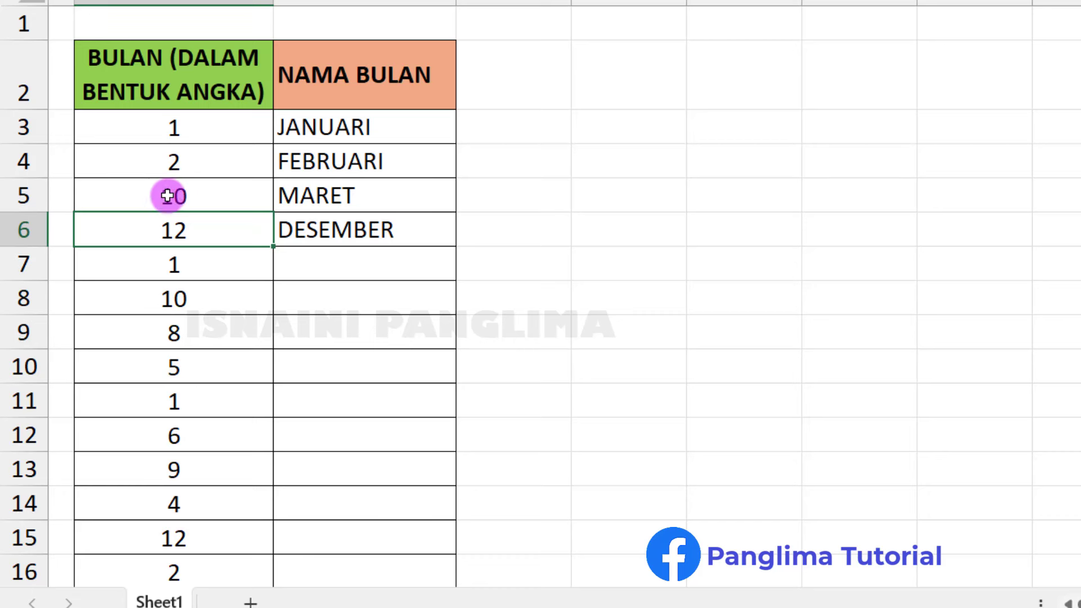
click(218, 195)
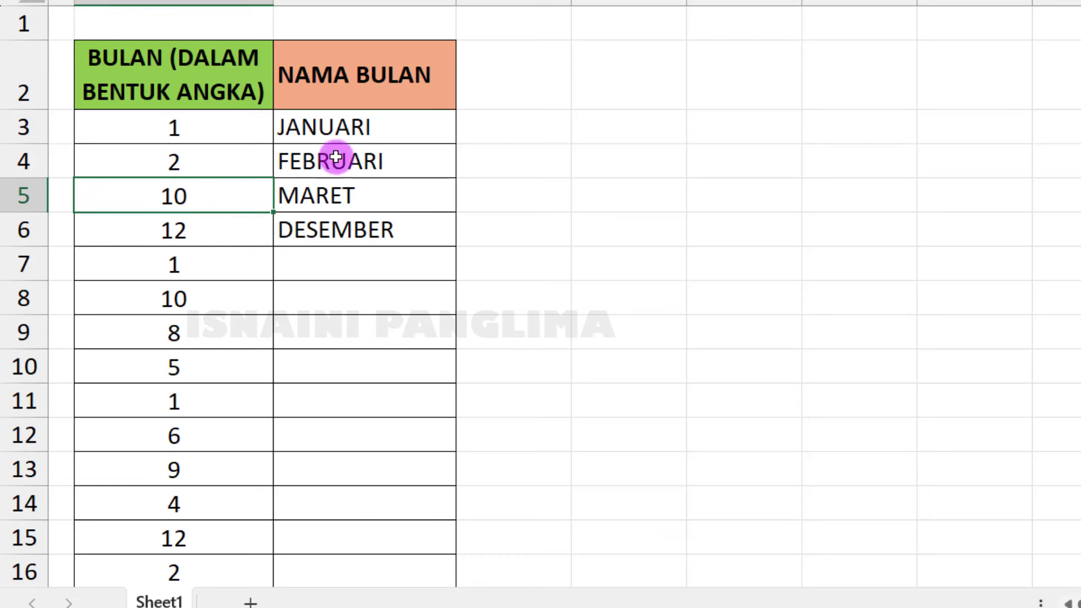
drag(338, 127, 357, 371)
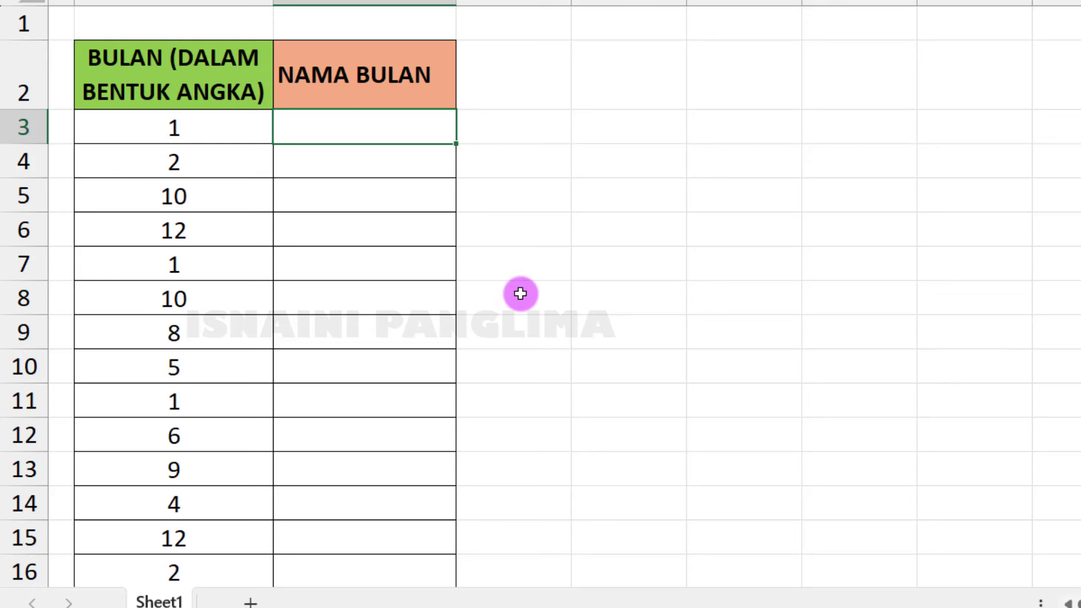
- In C3, start =TEXT( with B3's month number and begin the "MMMM" format argument
text(=T)
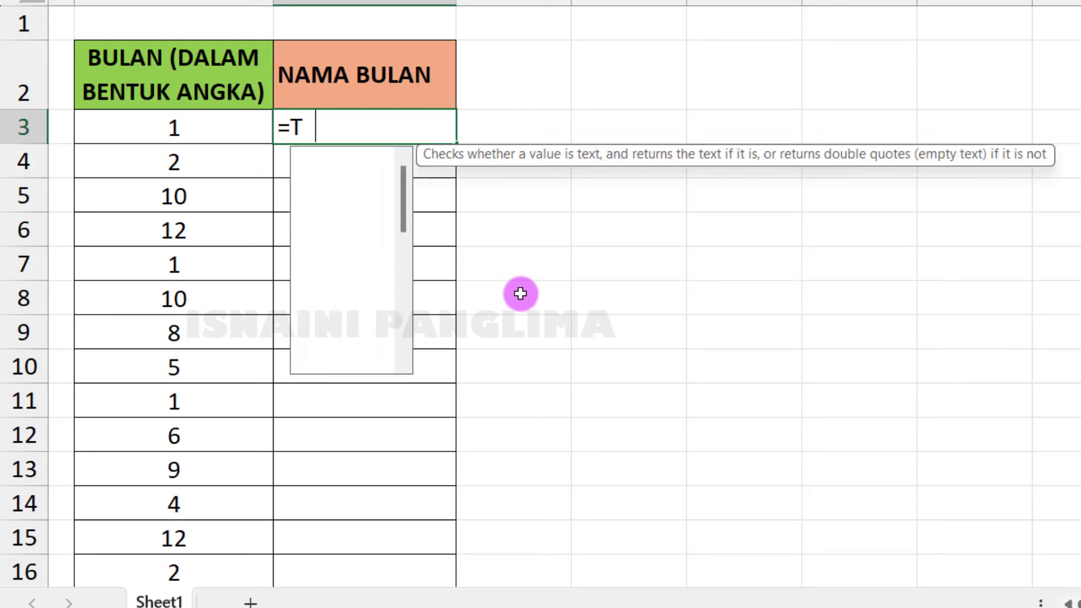
text(EXT()
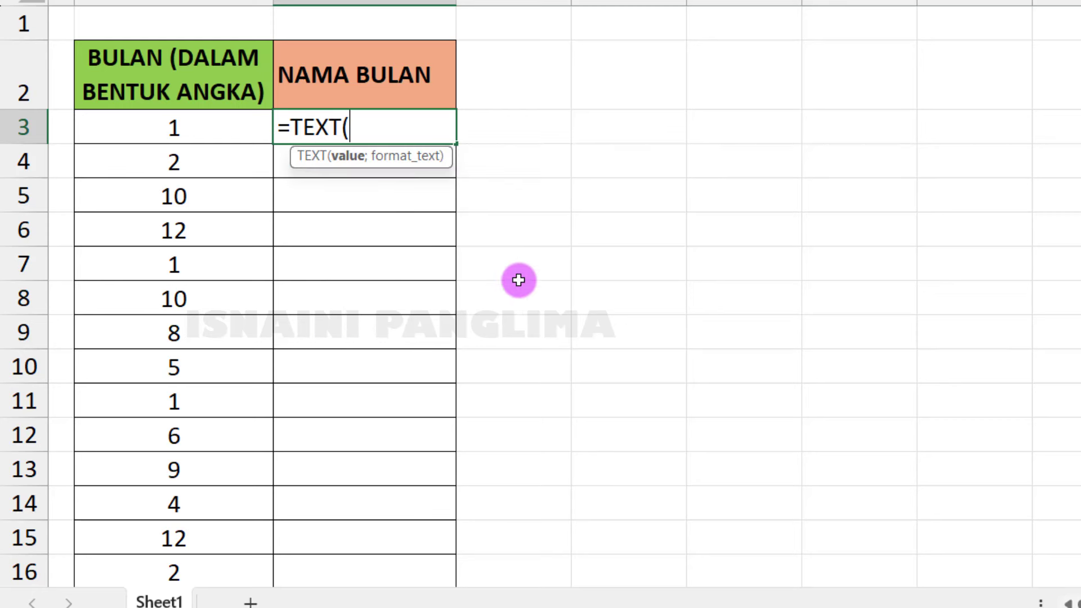
click(217, 128)
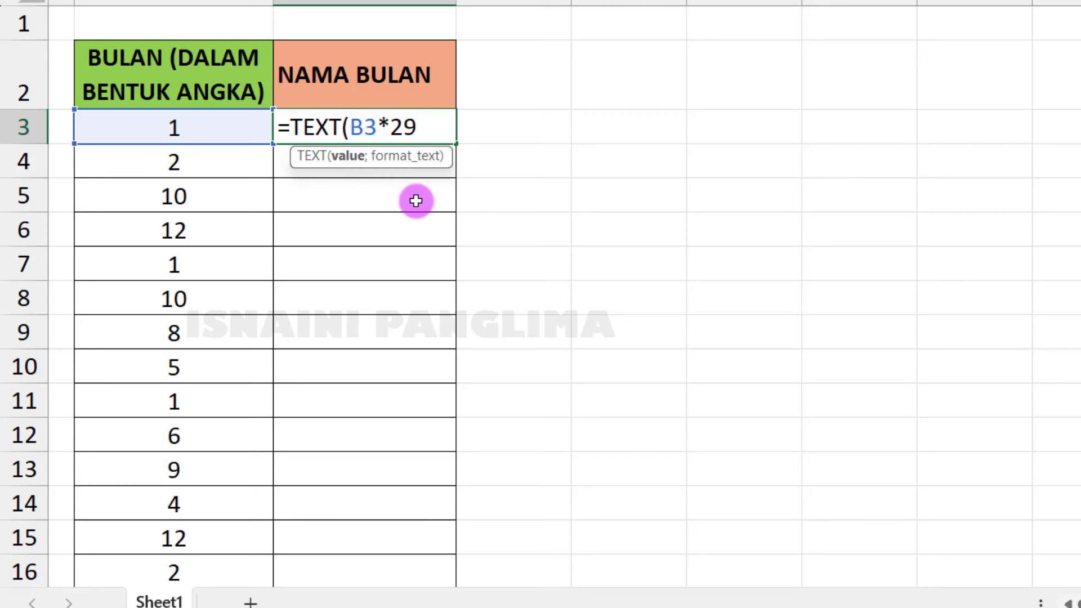
text(;)
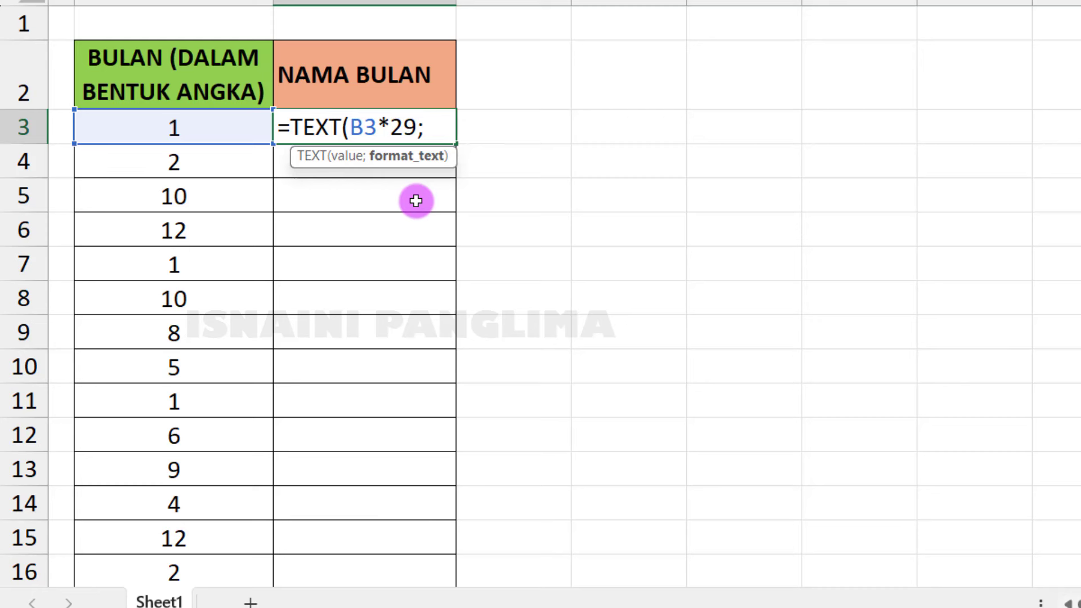
text("MM)
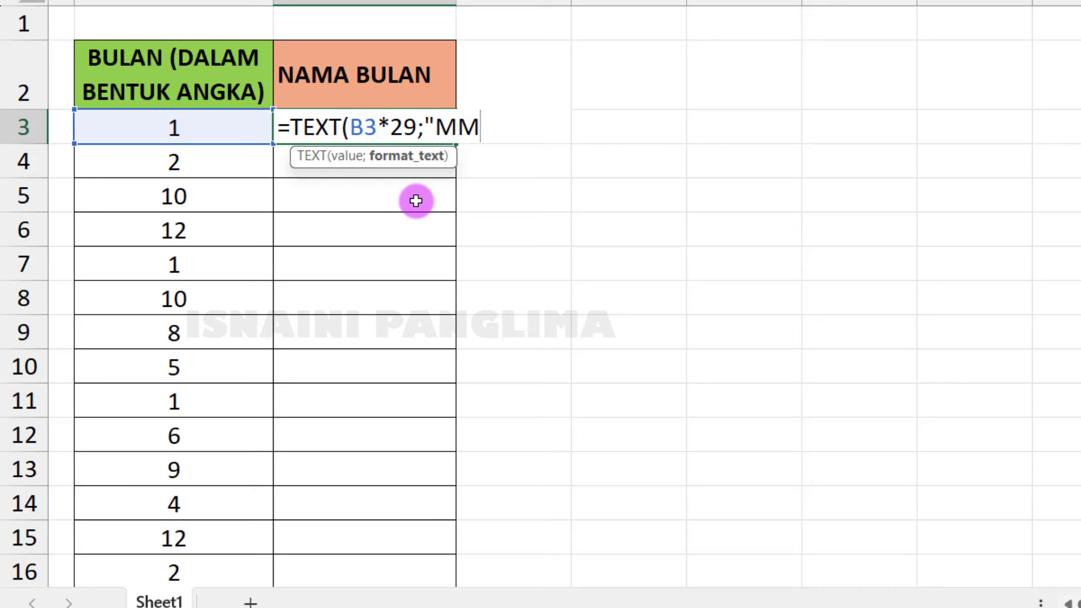
text(MM")
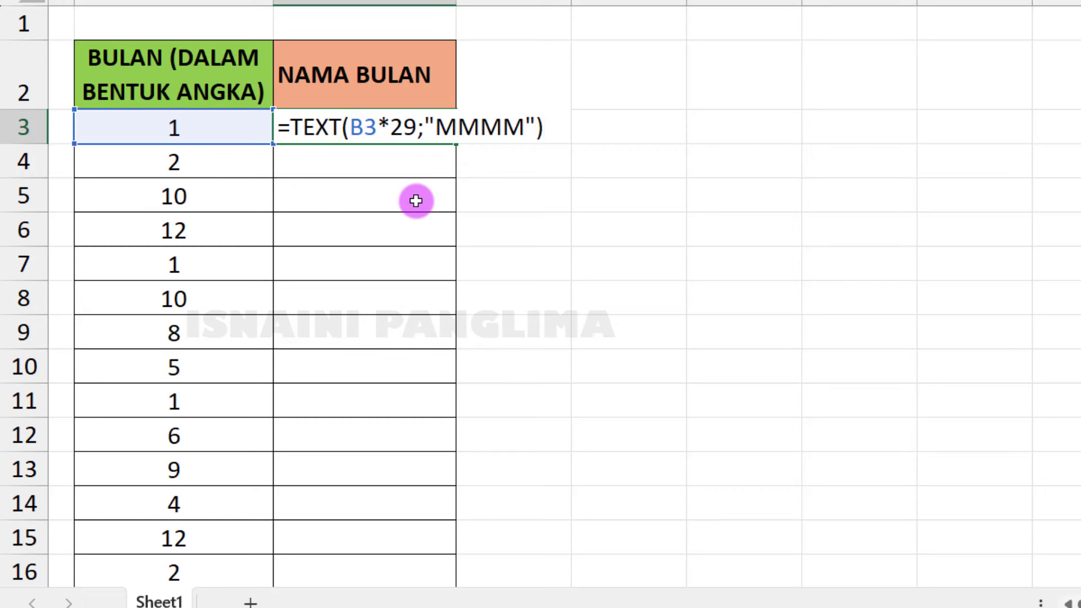
- Commit C3's month-name formula and fill it down the whole NAMA BULAN column
key(Return)
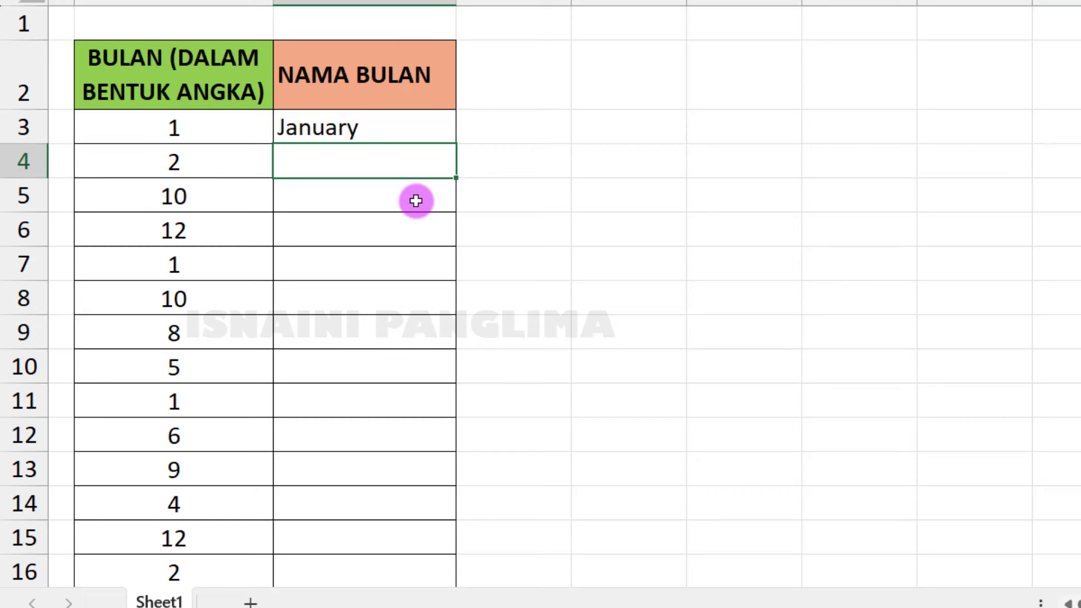
click(366, 133)
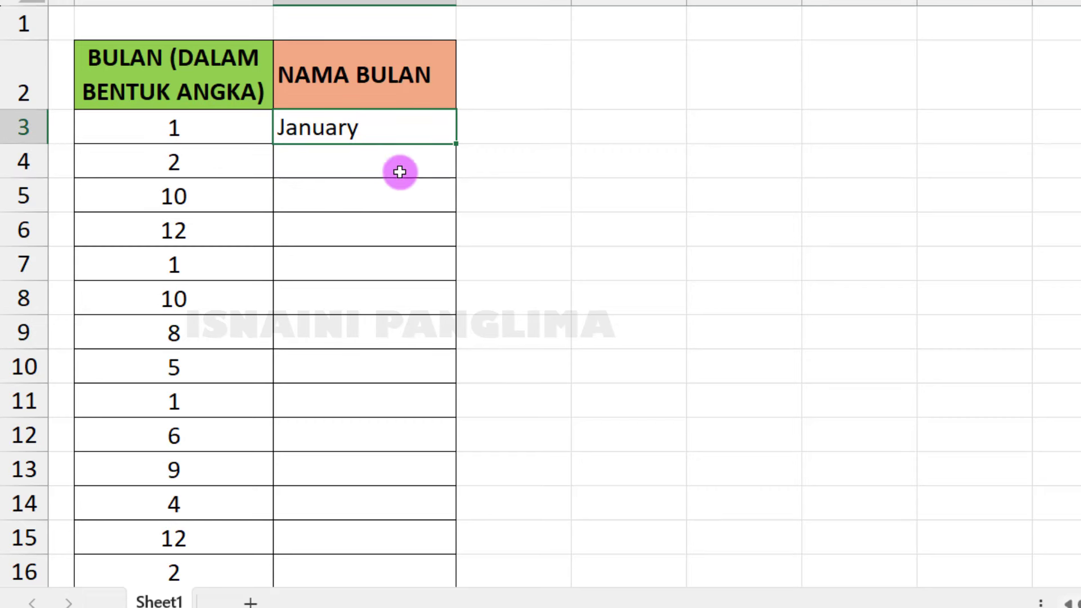
double_click(454, 145)
scroll(337, 337, down, 3)
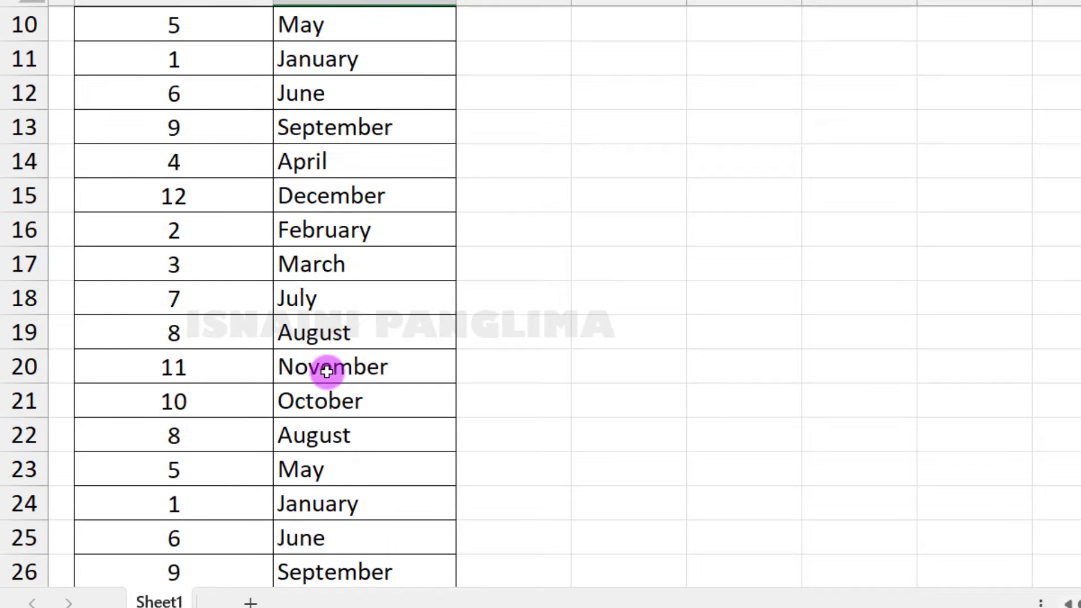
scroll(325, 380, down, 7)
scroll(323, 392, down, 7)
scroll(321, 418, down, 4)
click(326, 456)
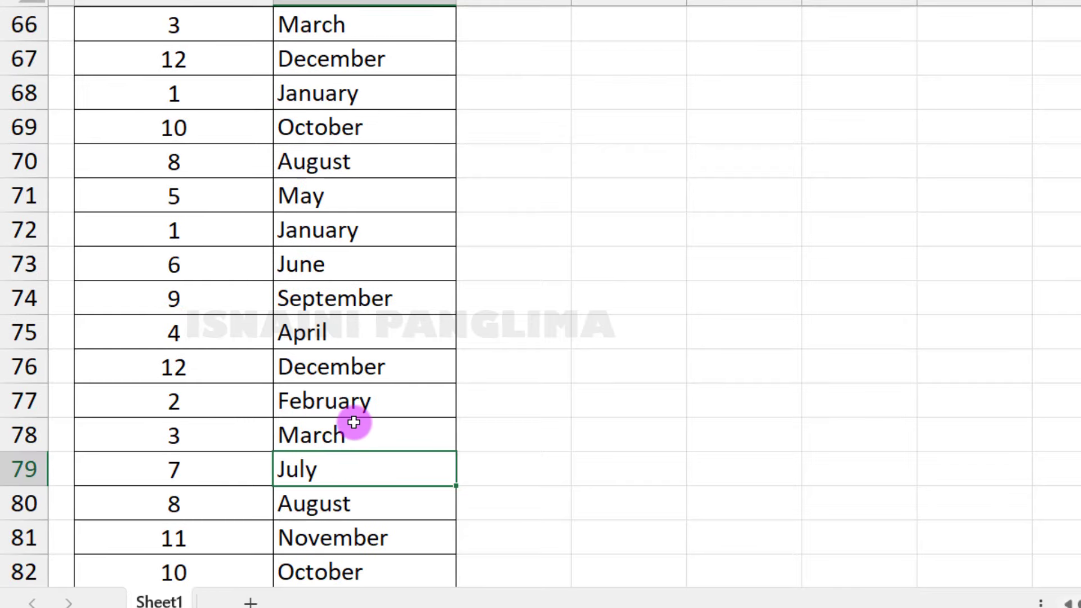
key(ctrl+Up)
- Change B3's month number to 5 so C3 shows May
click(175, 95)
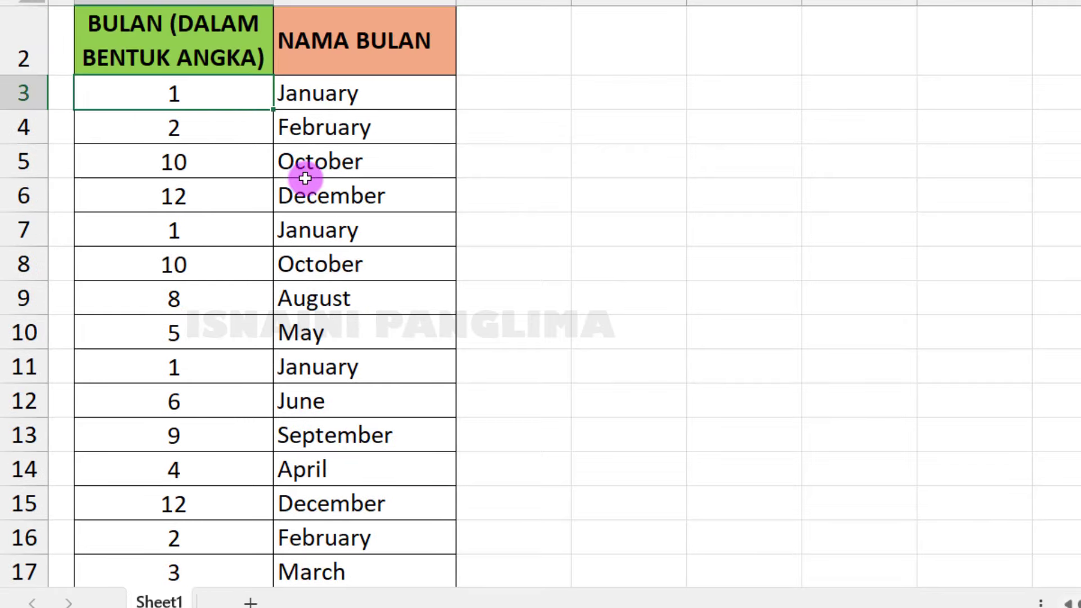
text(5)
key(Return)
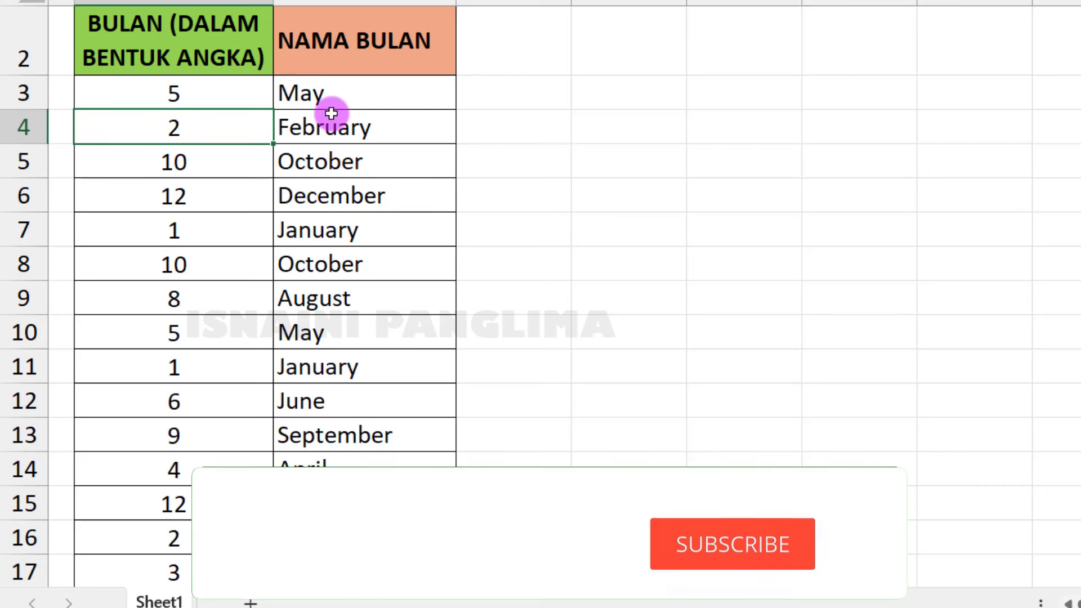
click(345, 95)
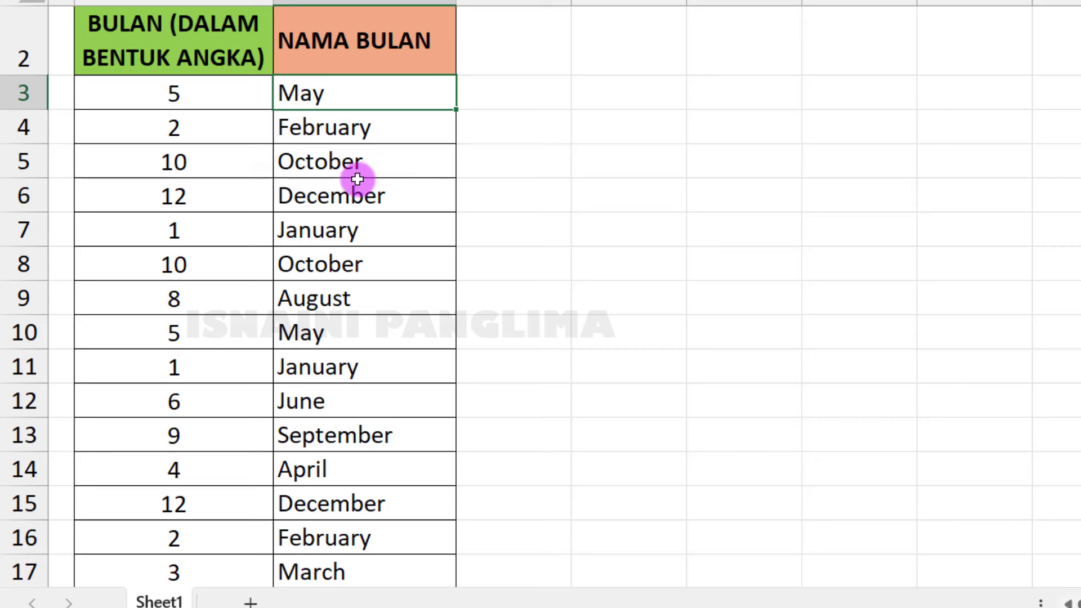
- Insert the [$-ID-ID] locale code before MMMM in C3's formula so it reads Mei
key(F2)
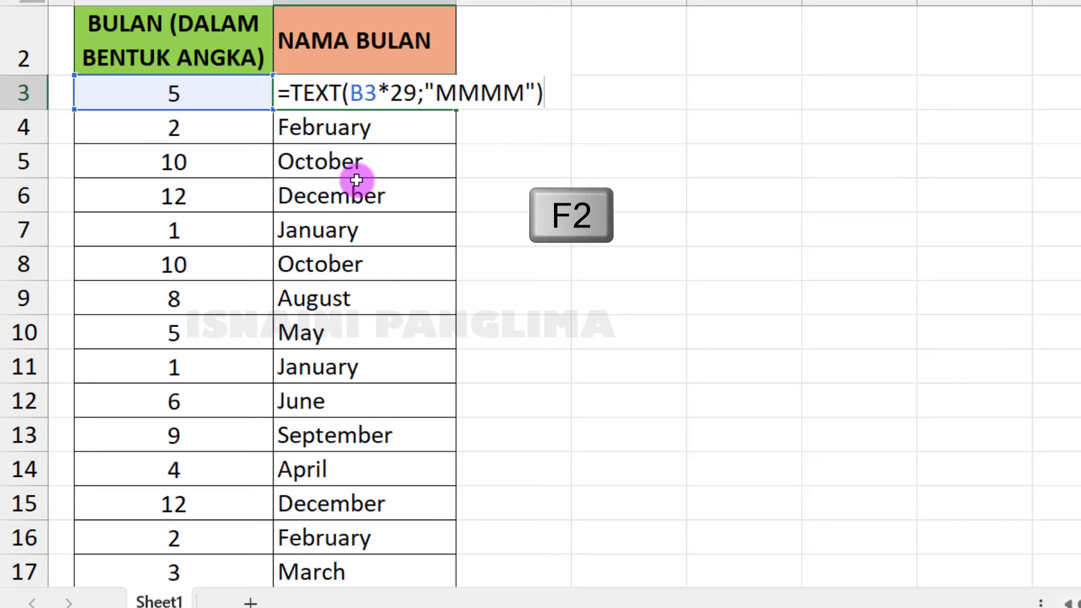
click(435, 92)
text([)
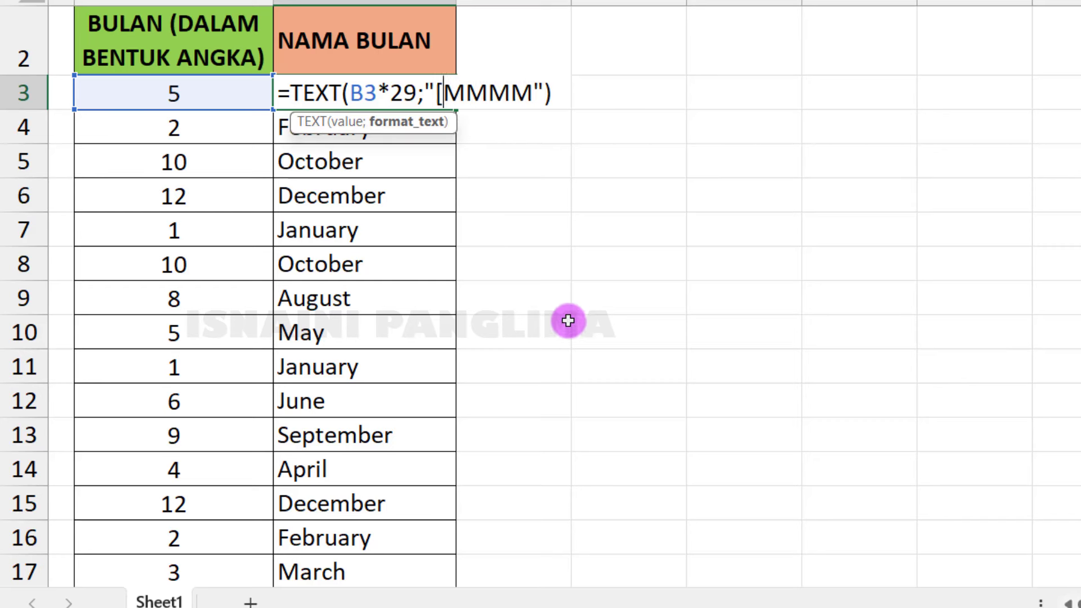
text($)
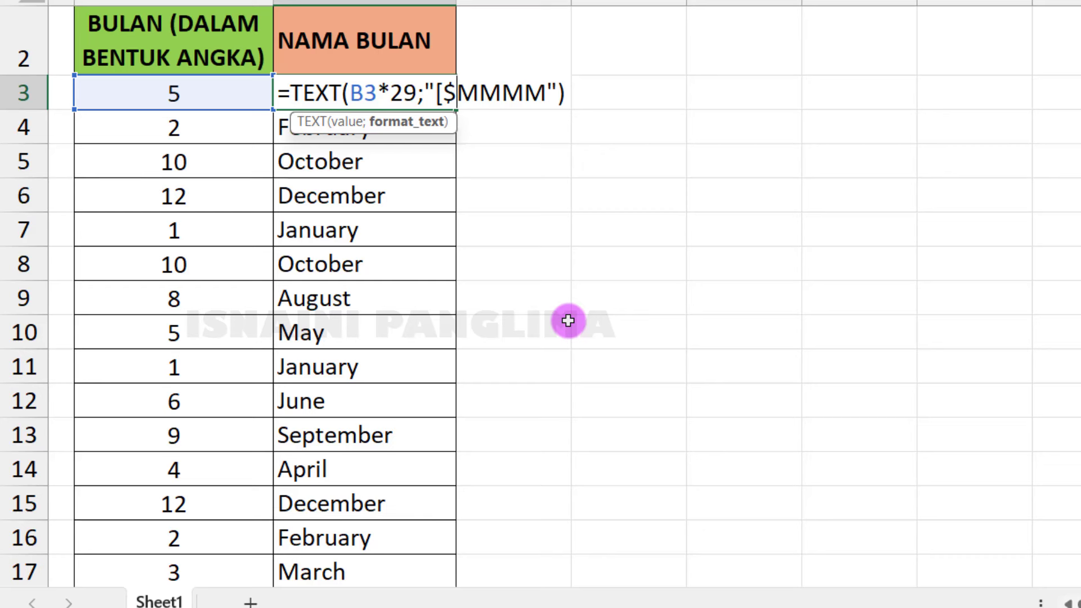
text(-ID)
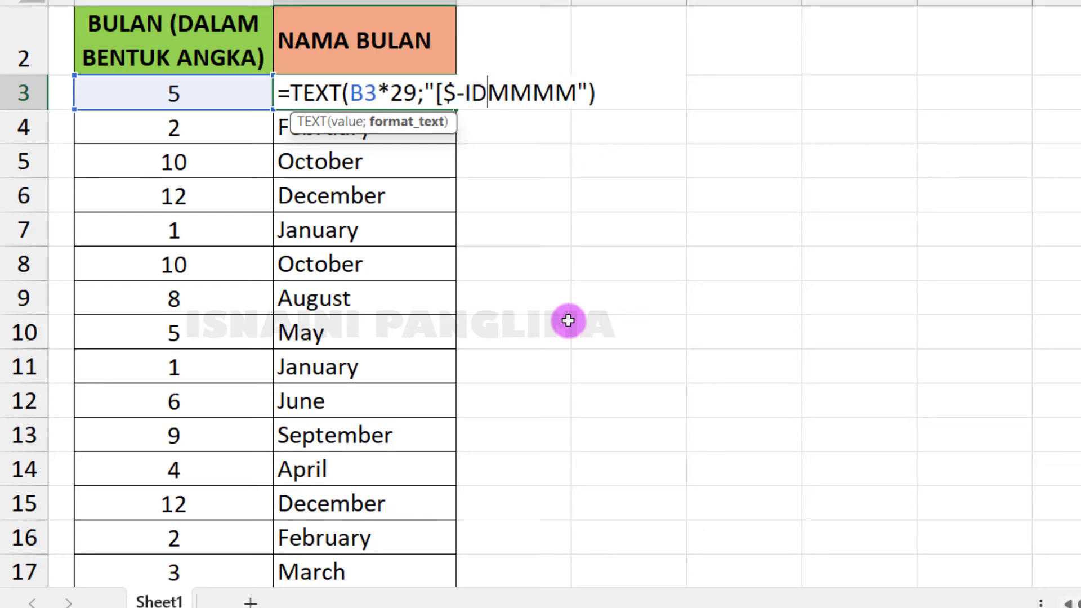
text(-I)
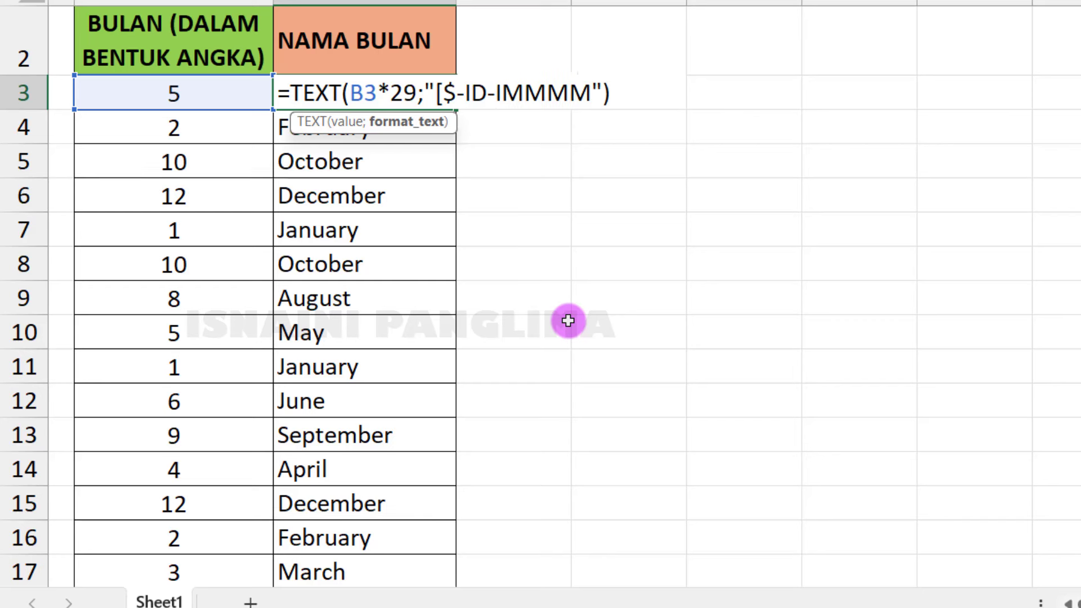
text(D)
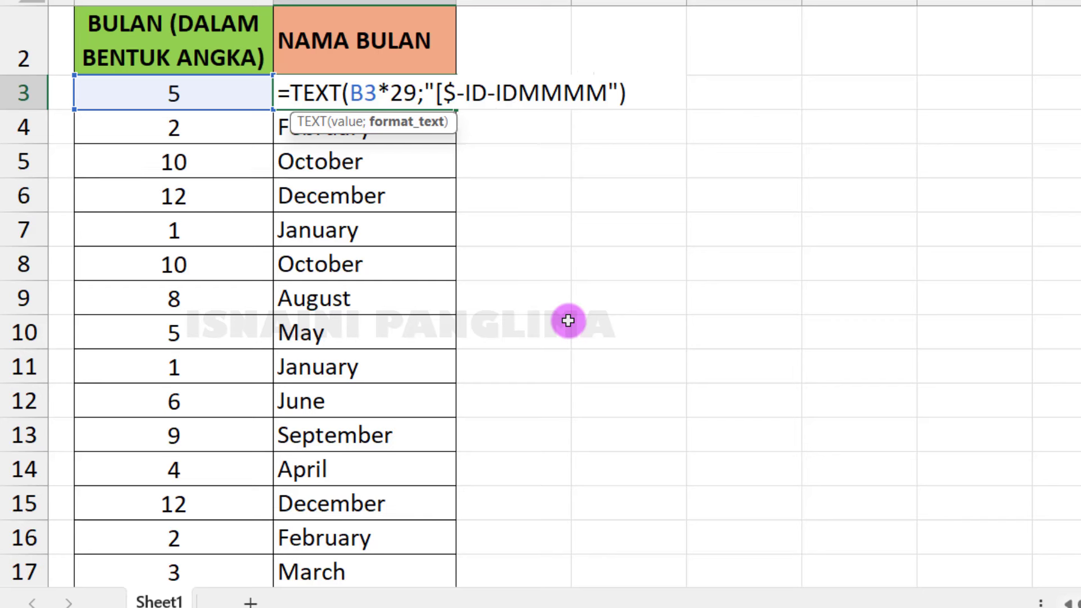
text(])
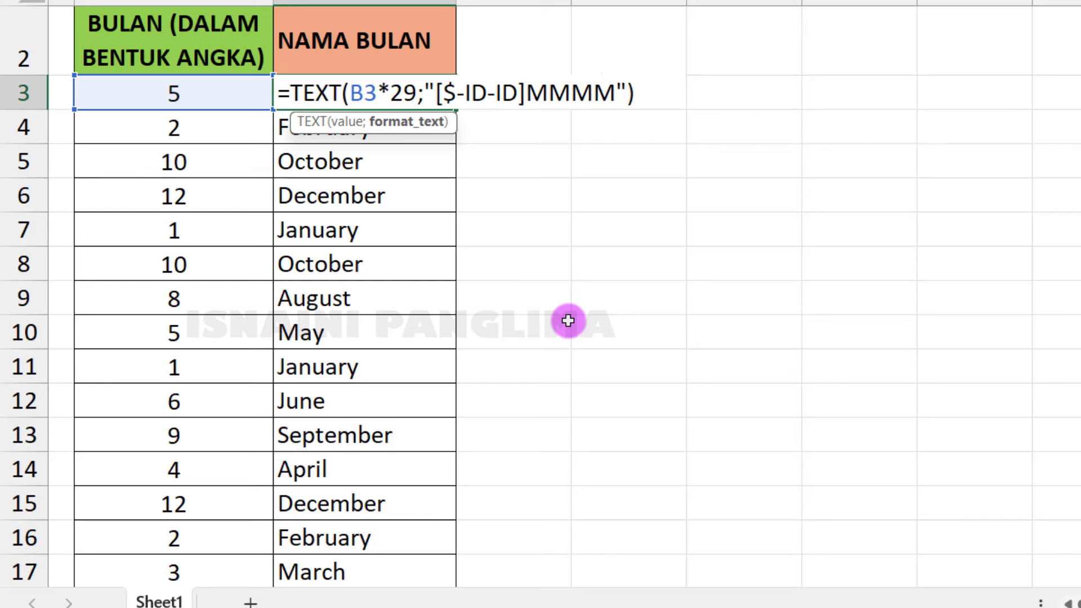
key(Return)
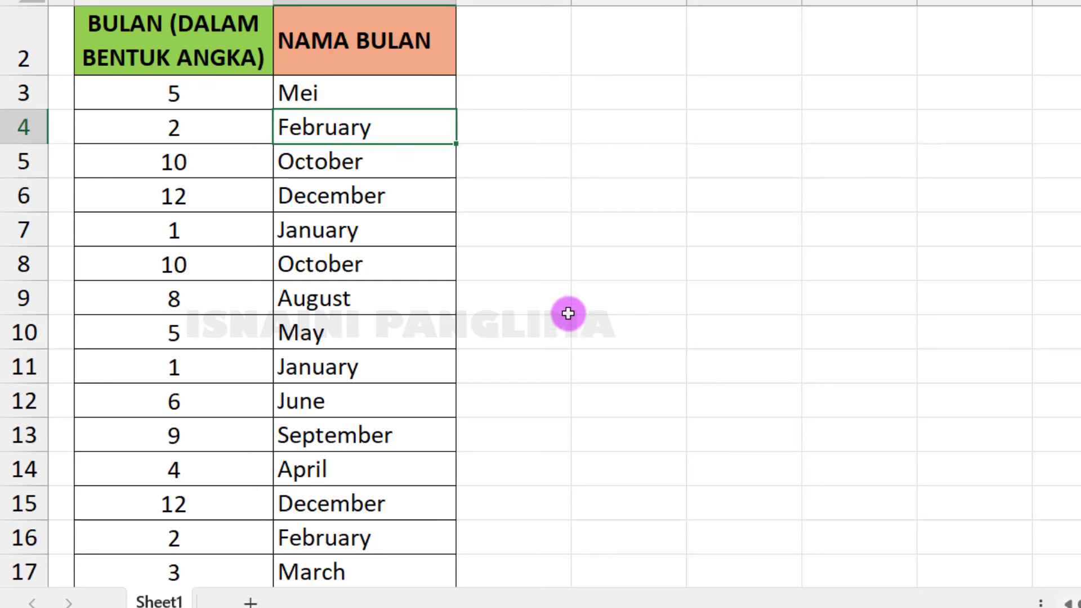
- Fill C3's Indonesian TEXT formula down column C and check names like Oktober and Desember
click(355, 97)
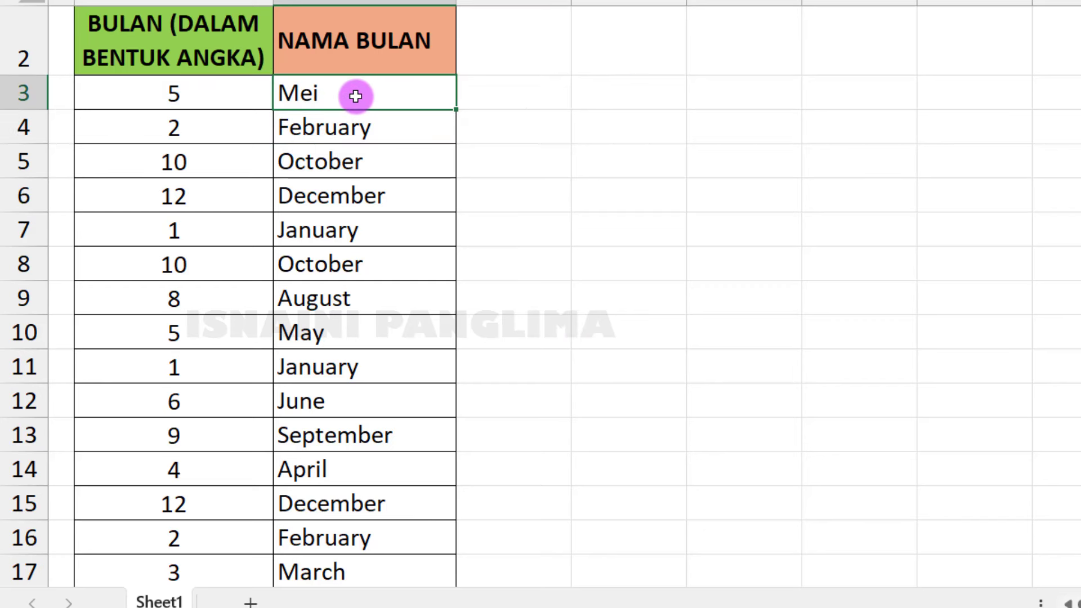
double_click(456, 109)
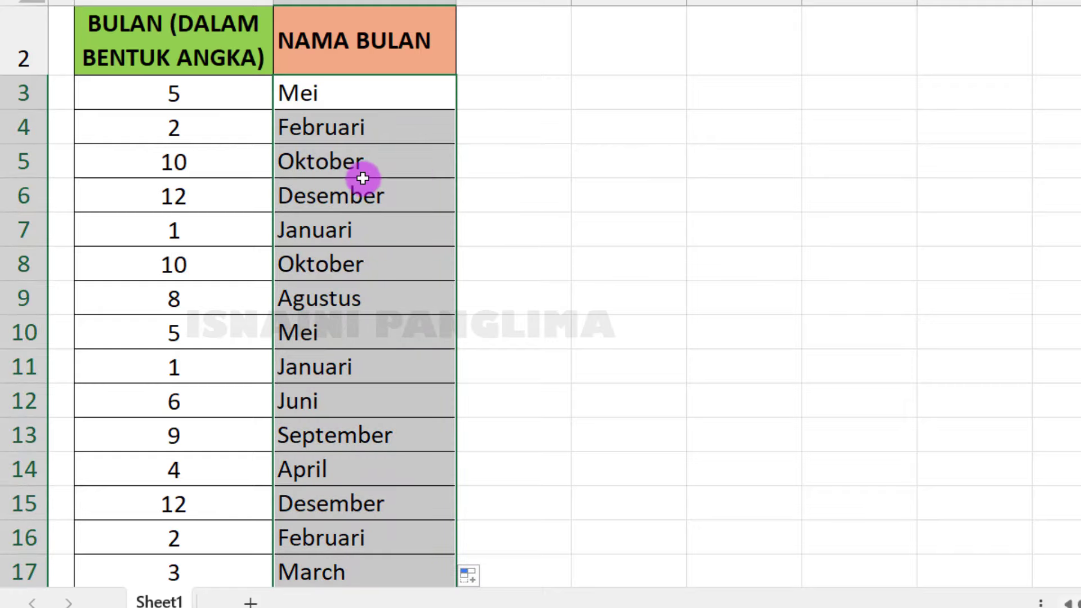
click(357, 200)
scroll(265, 360, down, 3)
scroll(287, 382, down, 3)
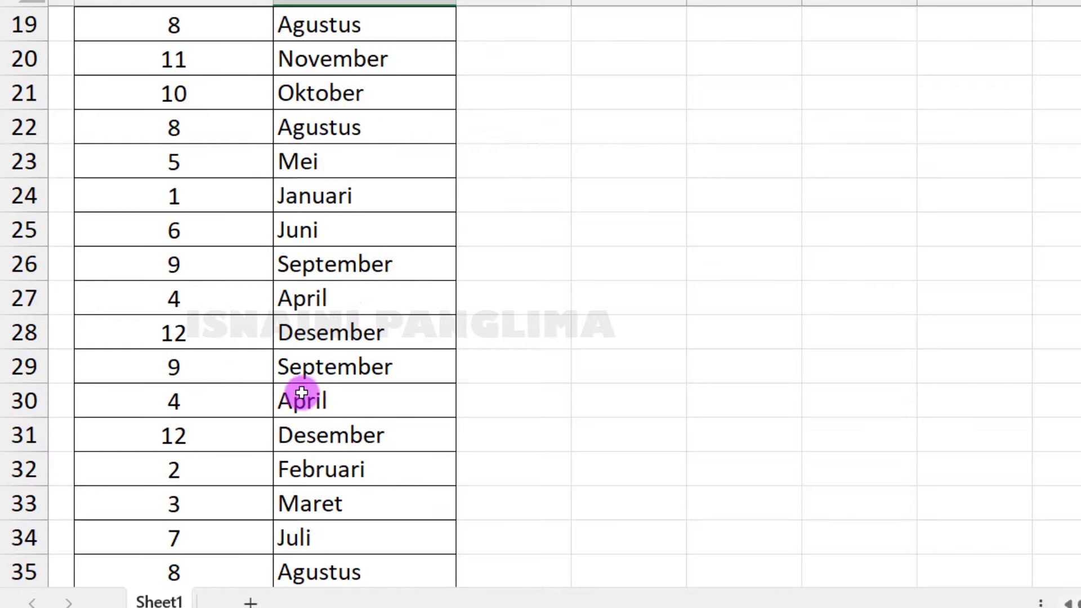
scroll(302, 392, down, 4)
scroll(313, 464, down, 5)
scroll(324, 476, down, 2)
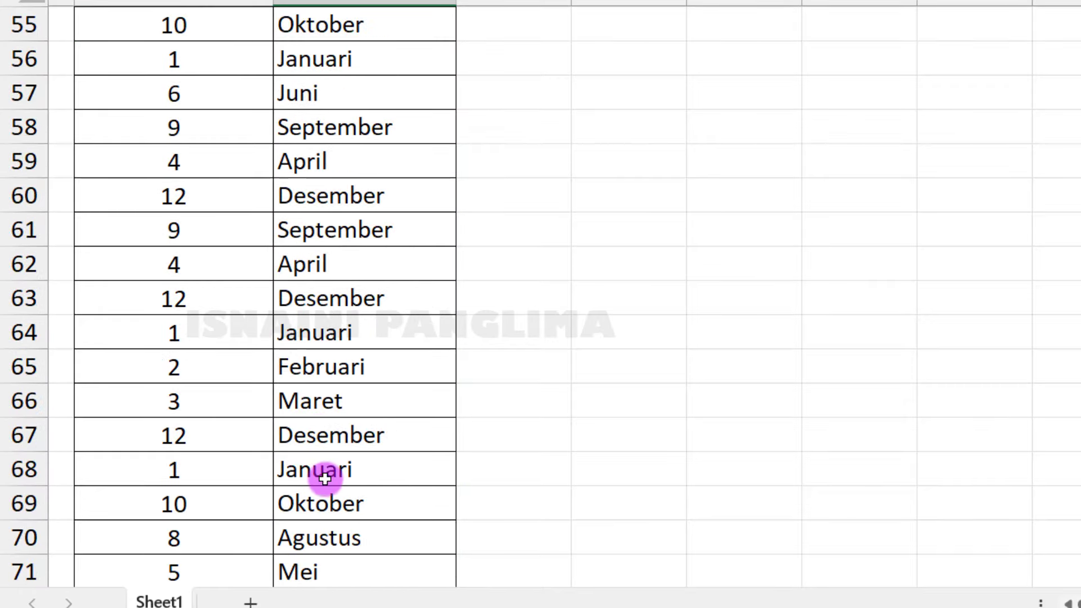
scroll(325, 479, down, 4)
scroll(324, 478, down, 3)
scroll(324, 478, down, 3)
scroll(321, 490, up, 20)
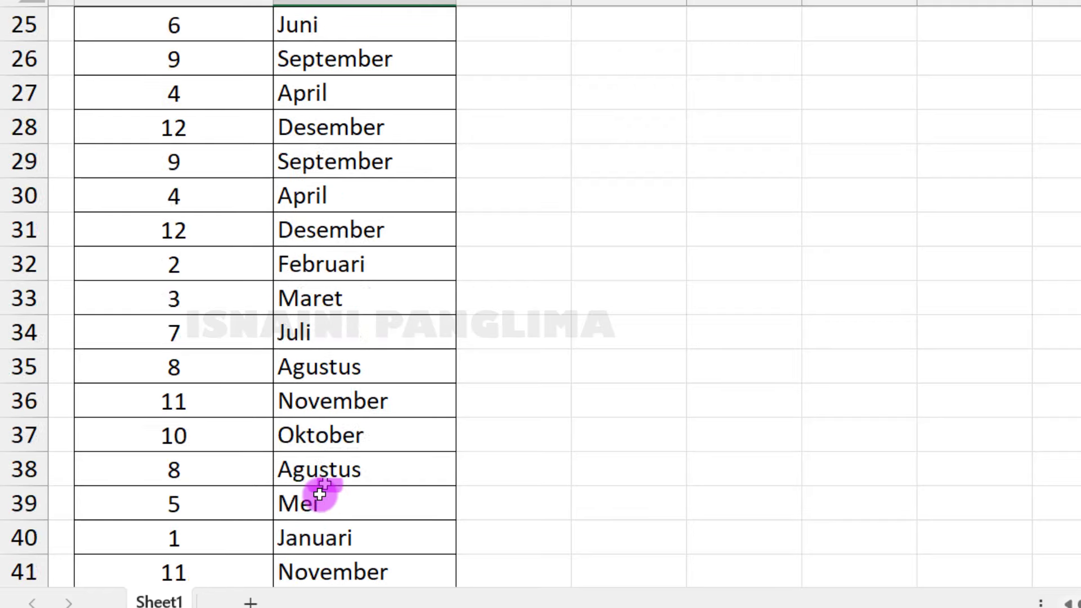
scroll(319, 496, up, 7)
scroll(315, 496, up, 2)
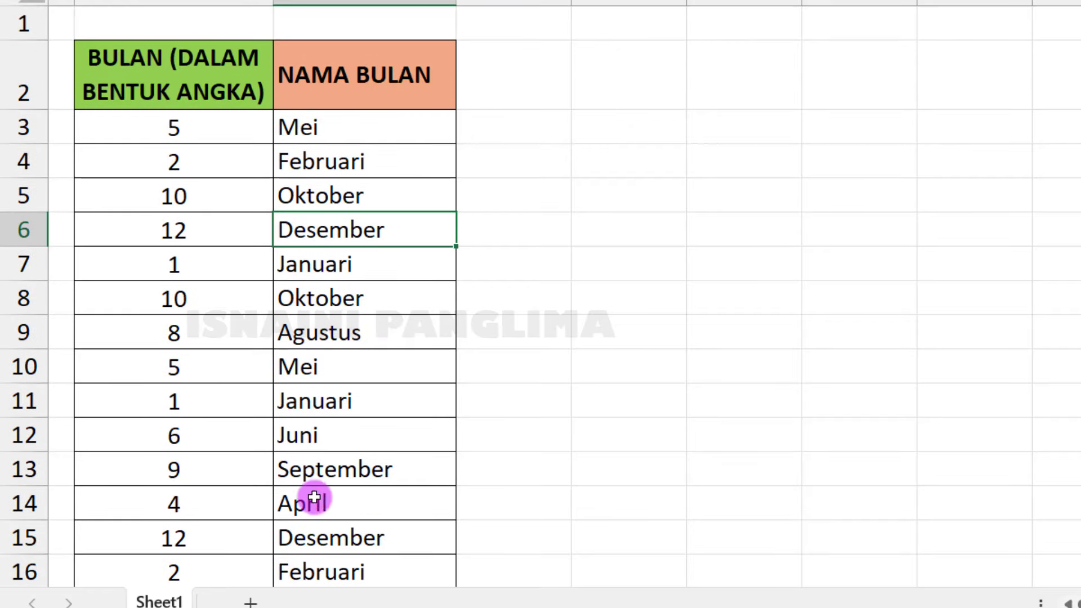
- Set B5 to 1 and B8 to 4, giving Januari and April, then inspect C10
click(180, 195)
text(1)
key(Return)
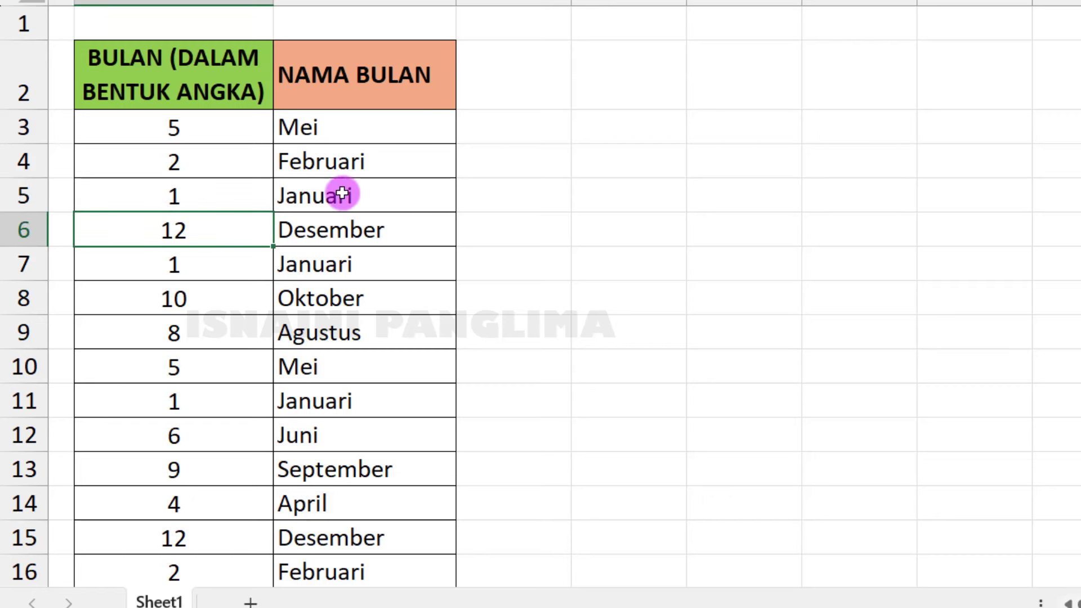
click(220, 303)
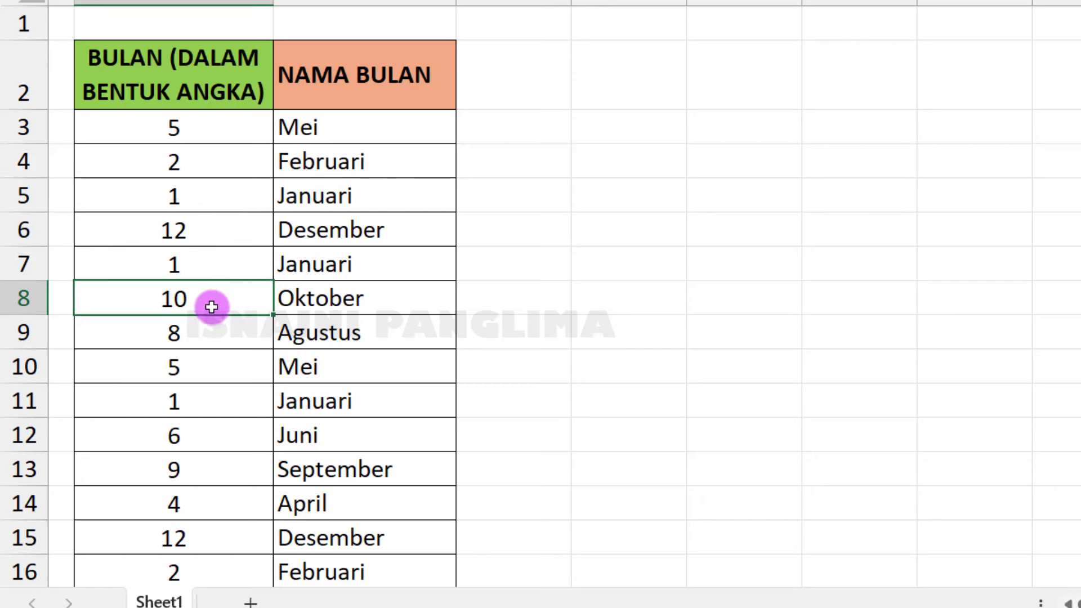
text(4)
key(Return)
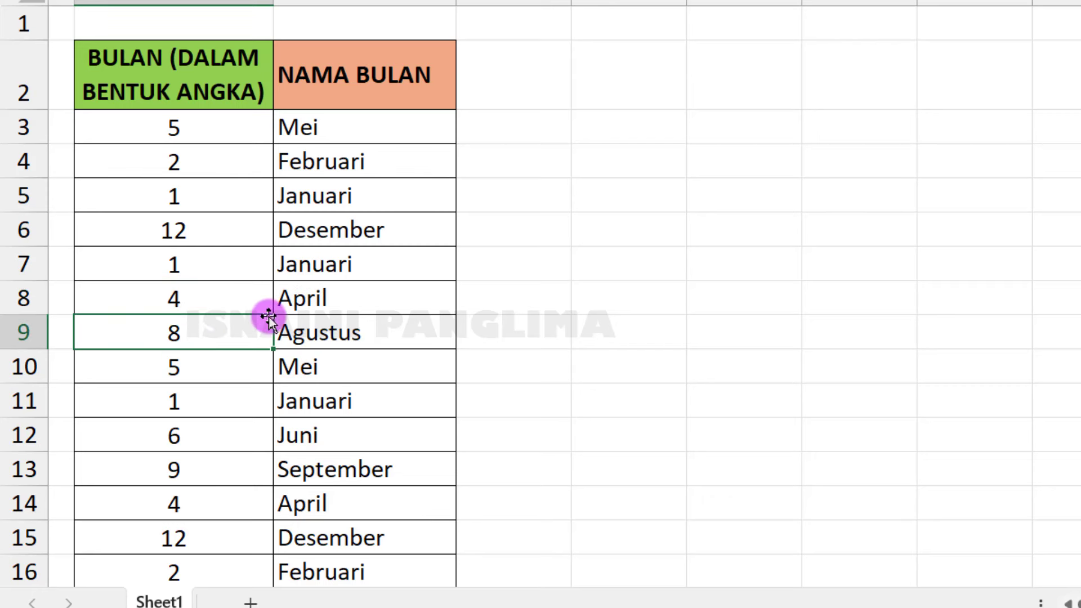
click(341, 382)
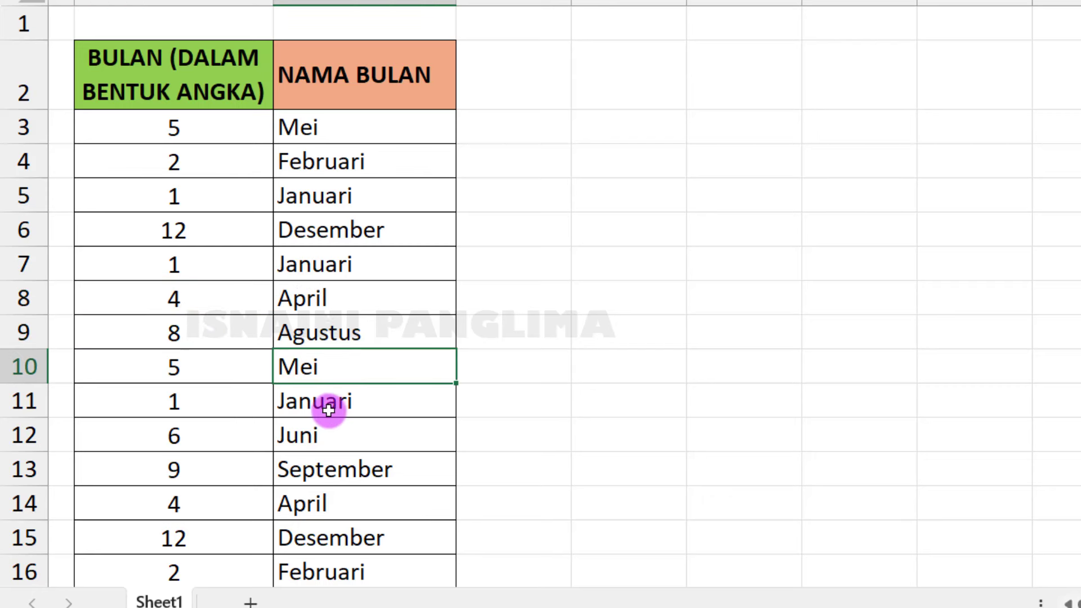